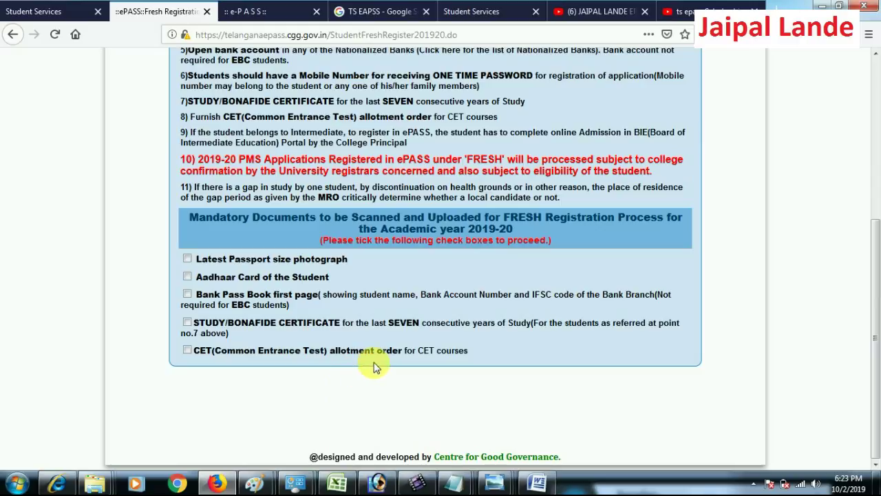
Step: Tick all five mandatory documents, from passport photograph to CET allotment order, and start the fresh 2019-20 application
left_click(187, 258)
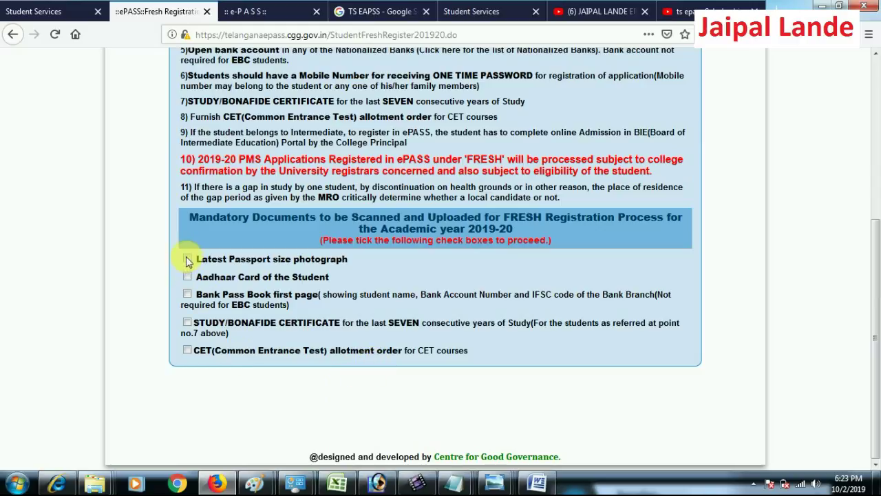
left_click(187, 276)
left_click(187, 294)
left_click(187, 321)
left_click(187, 350)
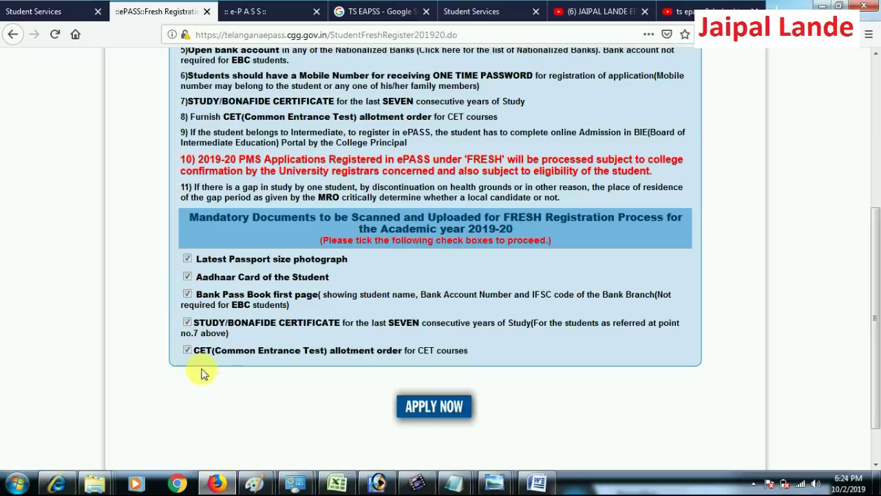
left_click(441, 424)
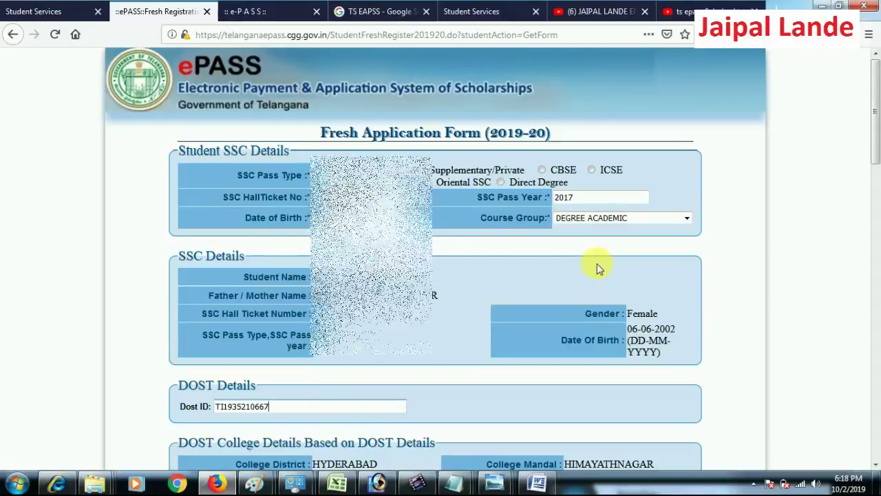
Step: Review the application form's SSC and DOST college details and the mobile number verification section, including whom the number belongs to
scroll(876, 134, "down", 2)
left_click_drag(876, 134, 875, 215)
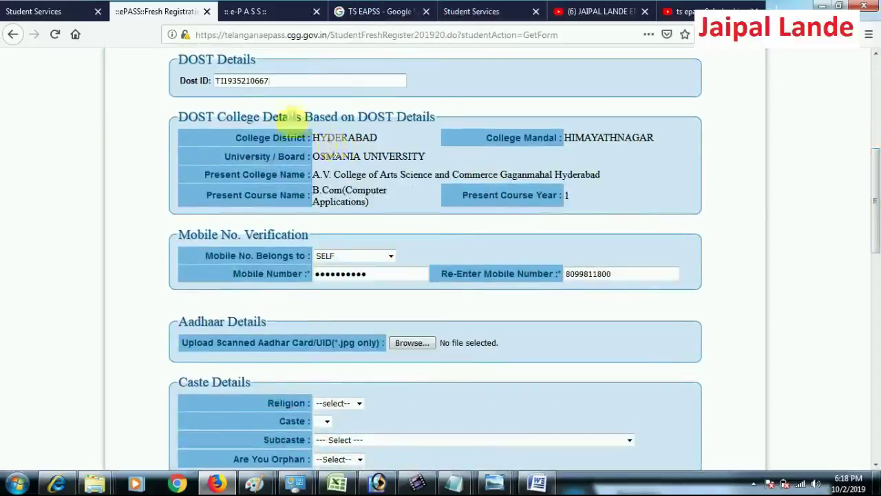
scroll(875, 172, "down", 2)
left_click_drag(875, 173, 876, 183)
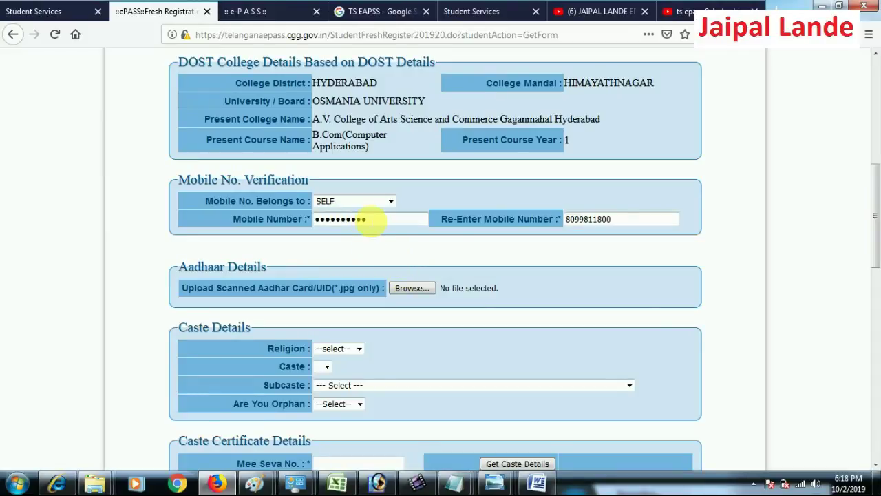
left_click(374, 202)
left_click(375, 206)
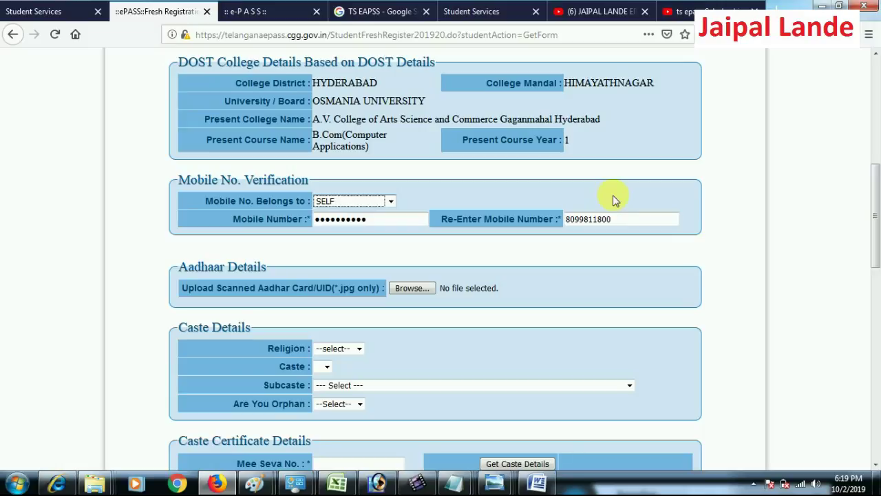
Step: Examine the caste details, caste certificate and income certificate sections, including the religion choice and the Mee Seva number fields
scroll(568, 301, "down", 2)
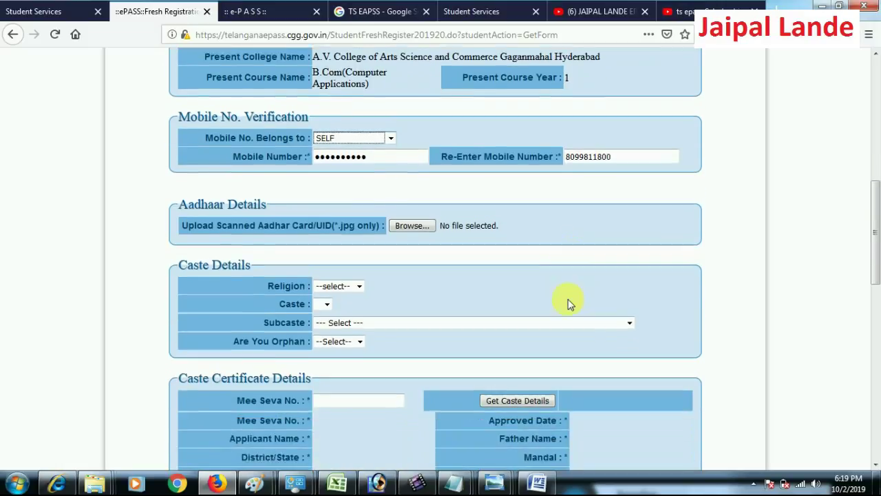
scroll(581, 301, "down", 4)
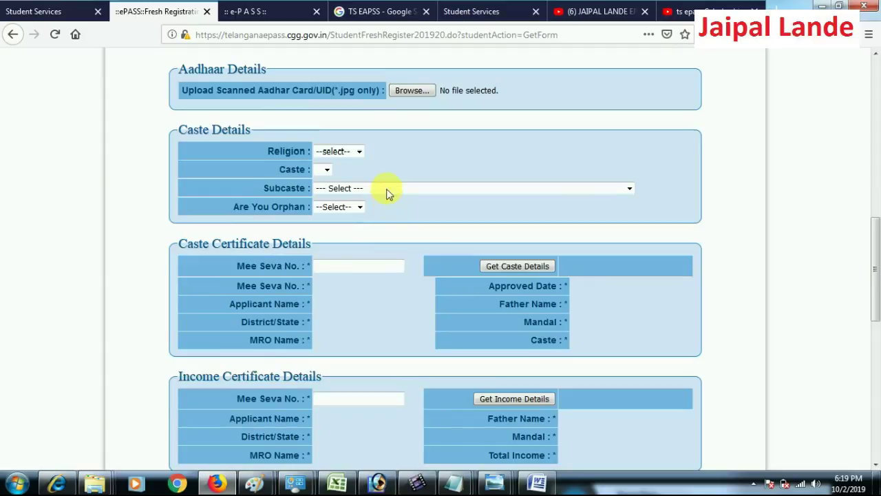
left_click(335, 152)
left_click(336, 153)
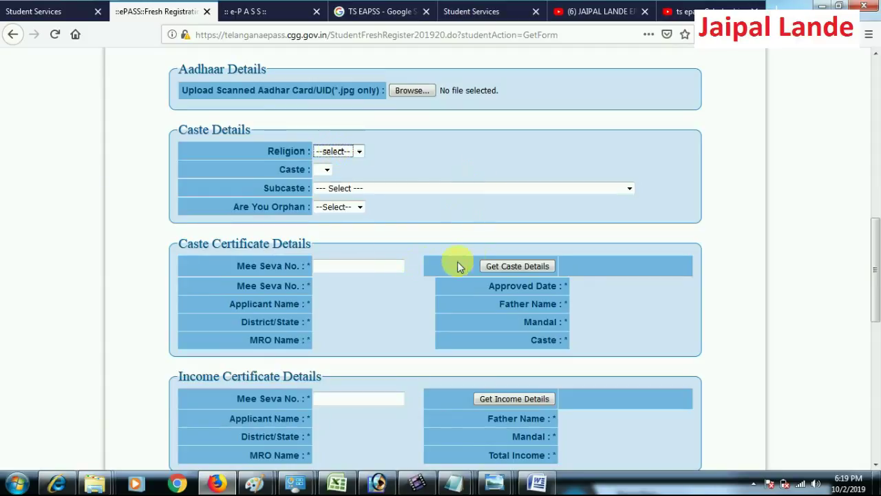
left_click(368, 270)
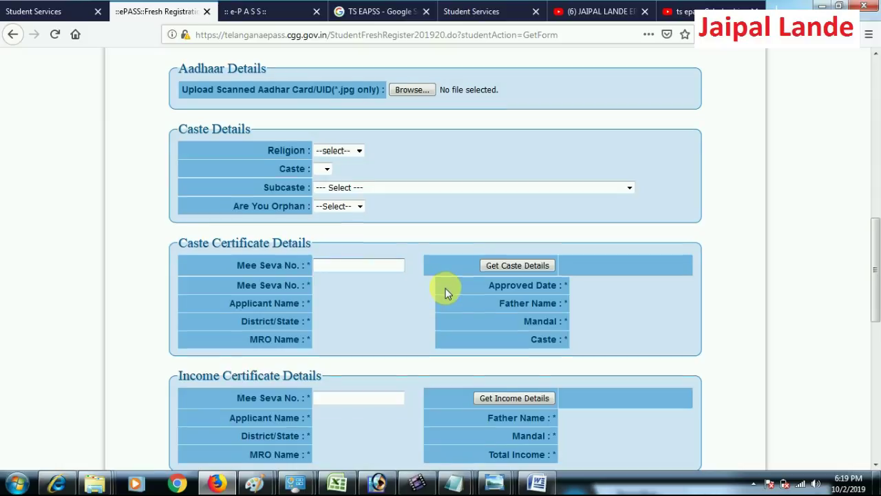
scroll(445, 292, "down", 2)
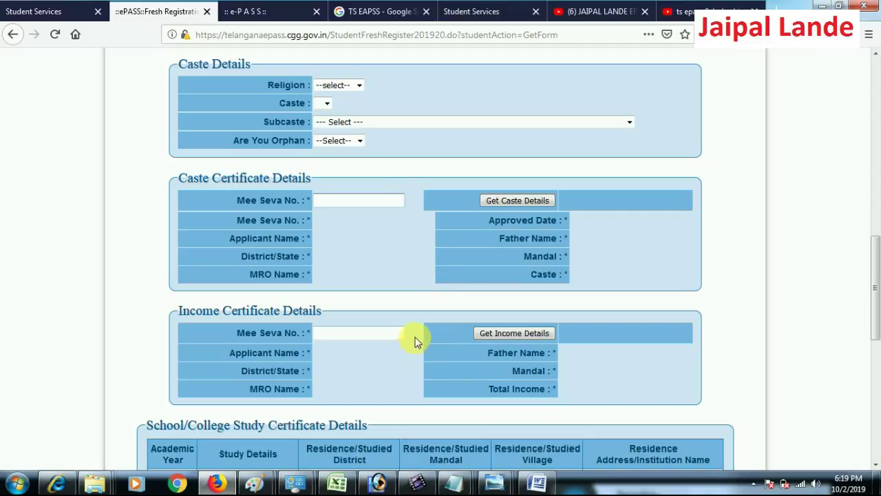
left_click(344, 335)
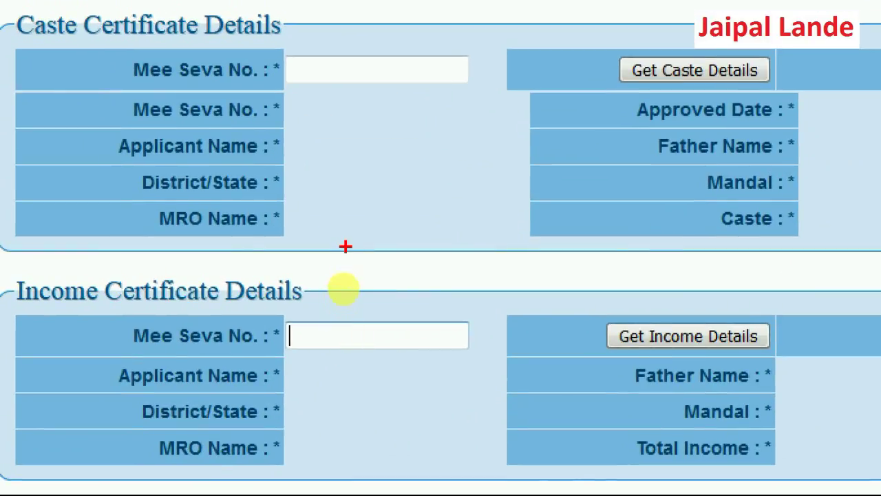
Step: Handwrite an underlined "April 1st" note in red over the magnified certificate sections and clear the drawing
mouse_move(343, 288)
left_mouse_down()
mouse_move(374, 306)
mouse_move(389, 285)
mouse_move(383, 259)
mouse_move(426, 304)
mouse_move(444, 292)
left_mouse_up()
left_click_drag(504, 165, 506, 188)
left_click_drag(568, 77, 622, 267)
left_click_drag(214, 379, 839, 272)
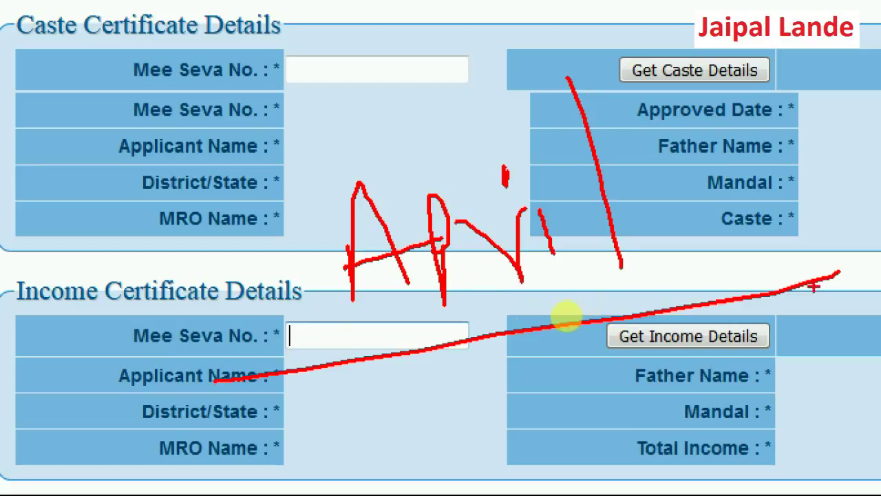
mouse_move(422, 405)
left_mouse_down()
mouse_move(427, 451)
mouse_move(421, 413)
left_mouse_up()
left_click_drag(399, 455, 452, 451)
left_click_drag(447, 385, 478, 421)
left_click_drag(473, 350, 535, 387)
left_click_drag(463, 387, 546, 349)
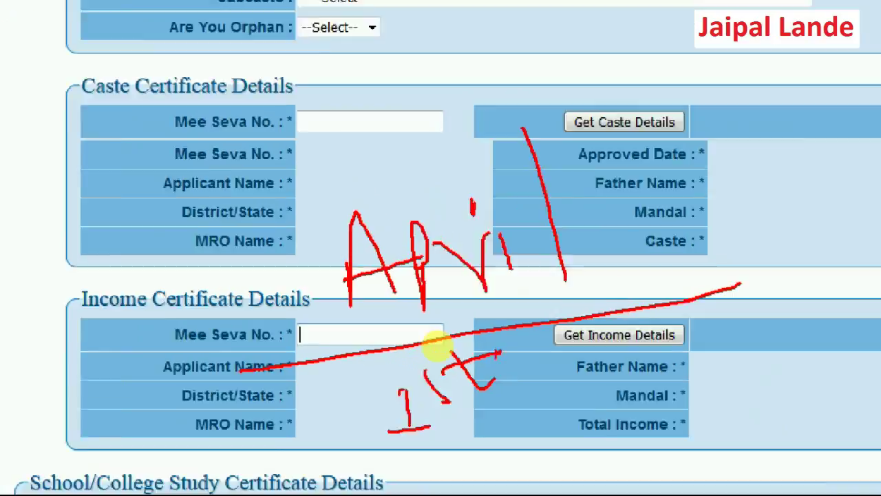
key("Escape")
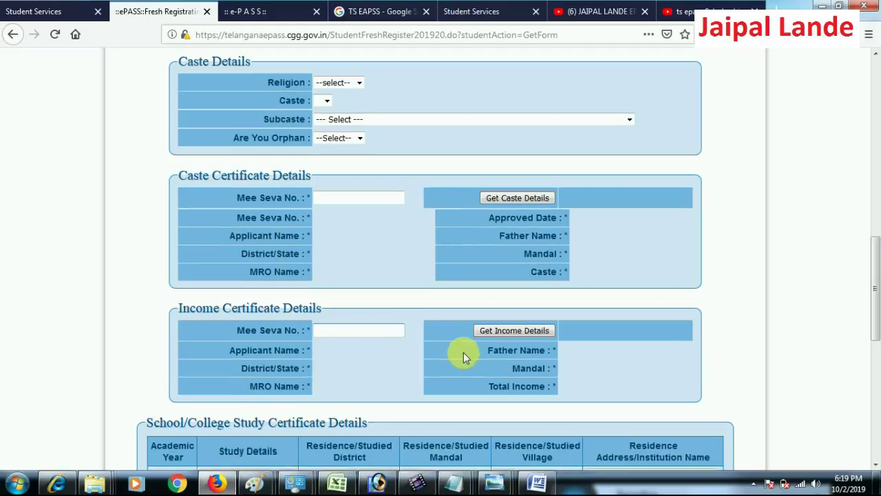
Step: Set the 2018-19 study details to 10th Class in the School/College Study Certificate table
scroll(463, 351, "down", 7)
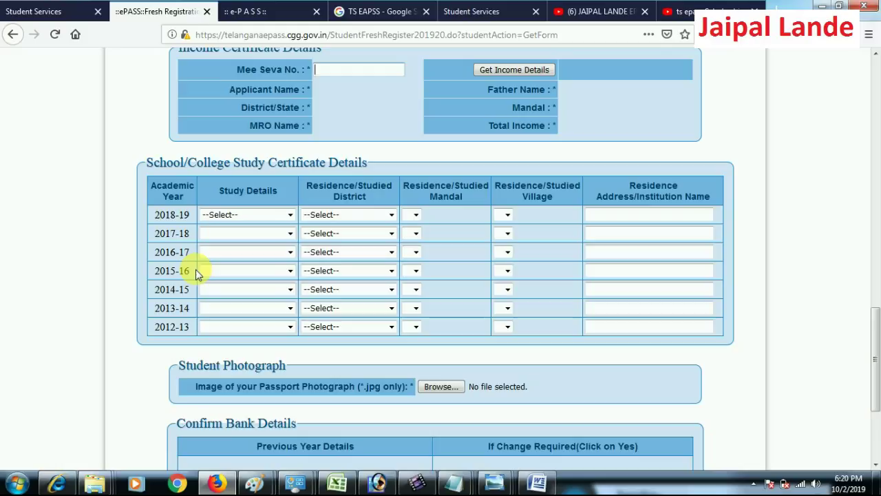
left_click(219, 216)
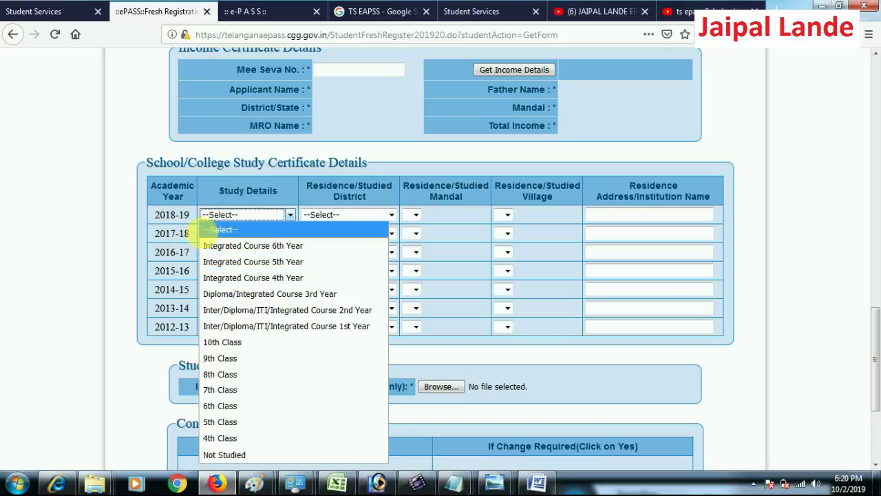
left_click(403, 232)
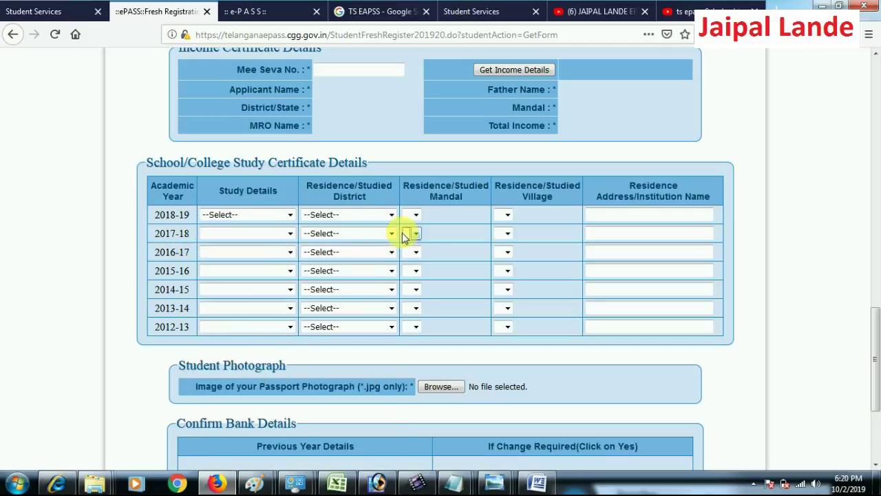
left_click(337, 215)
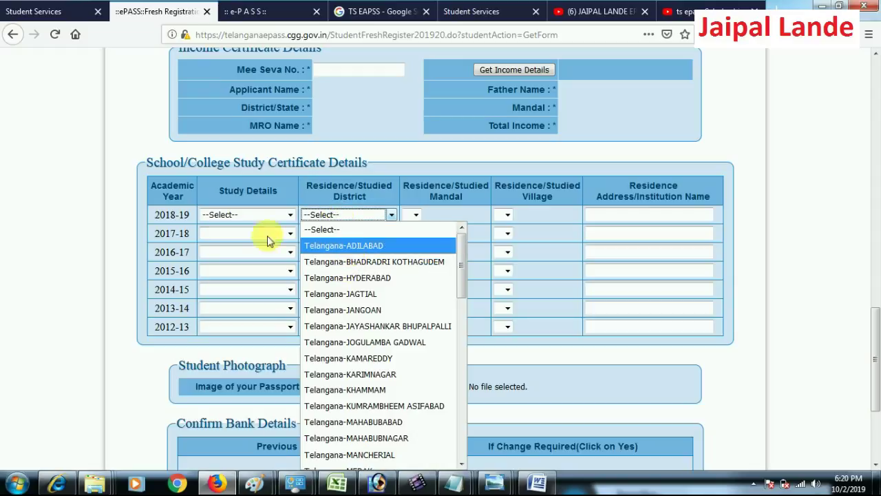
left_click(230, 215)
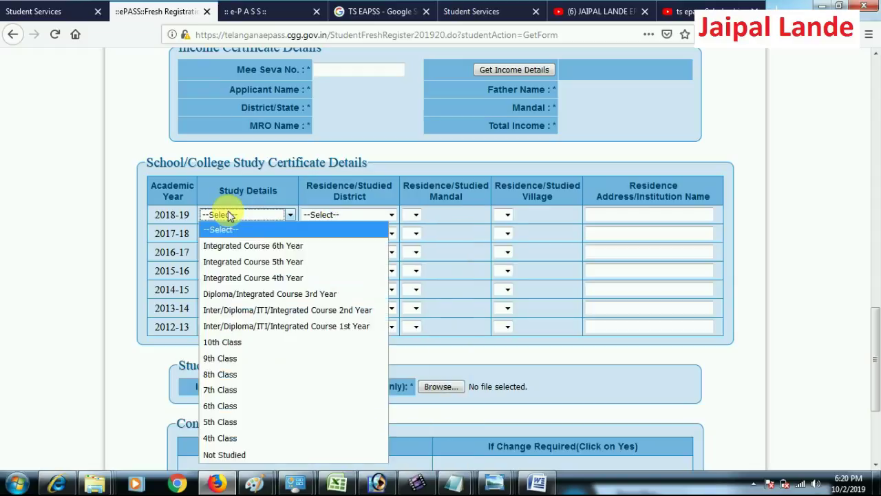
left_click(241, 344)
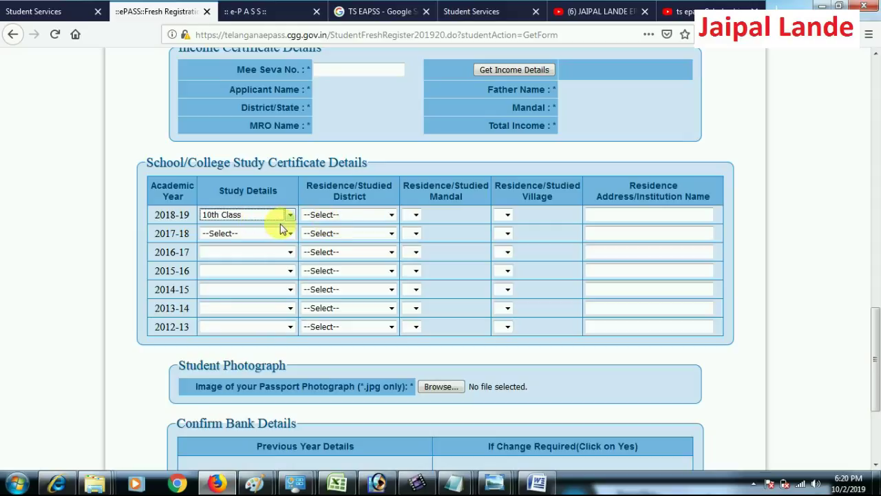
Step: Set the 2018-19 district to Telangana-ADILABAD, mandal to ADILABAD RURAL and village to ANKAPUR, and activate that year's institution name field
left_click(344, 215)
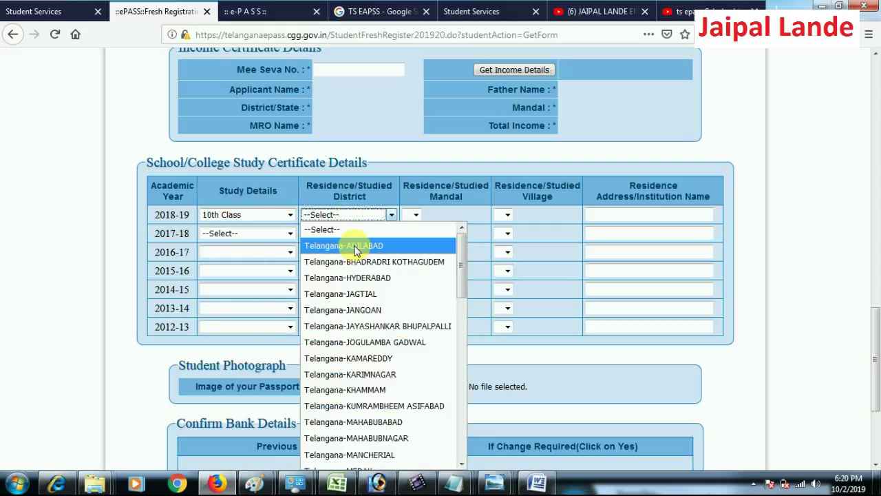
left_click(353, 245)
left_click(420, 216)
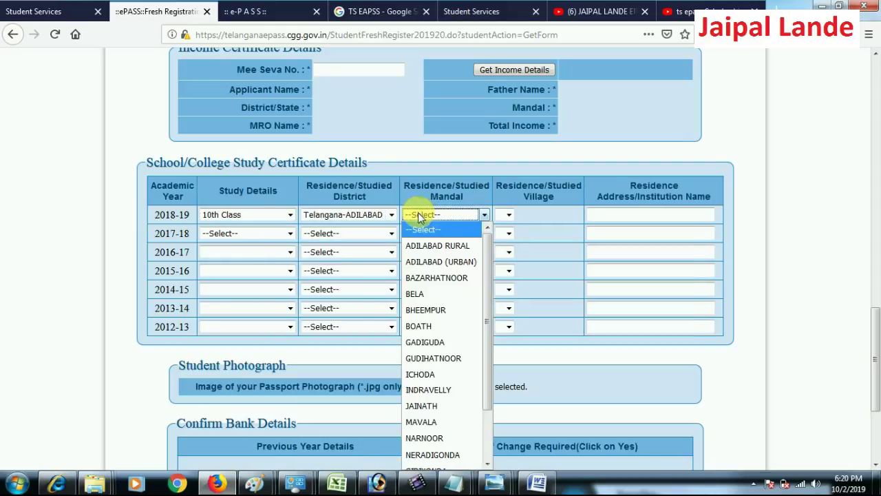
left_click(444, 251)
left_click(521, 216)
left_click(513, 242)
left_click(644, 218)
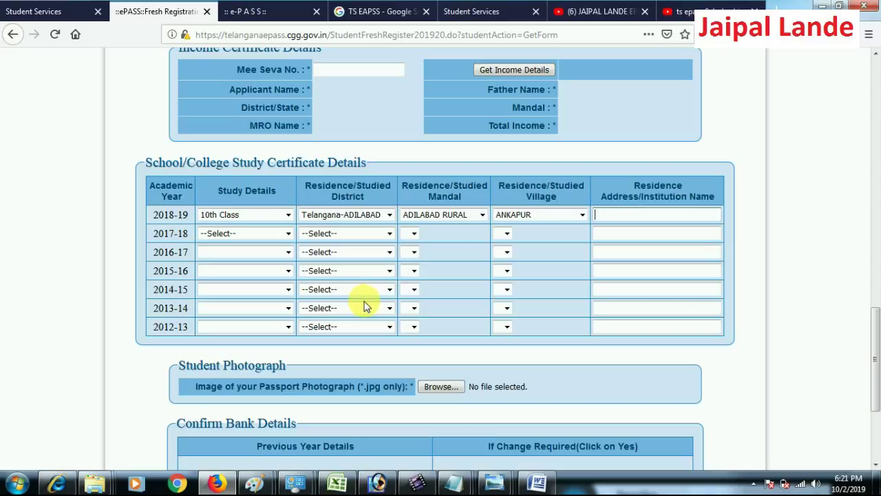
Step: Look over the photograph and bank details sections at the end of the form, and return to the Student Services page
scroll(365, 307, "down", 3)
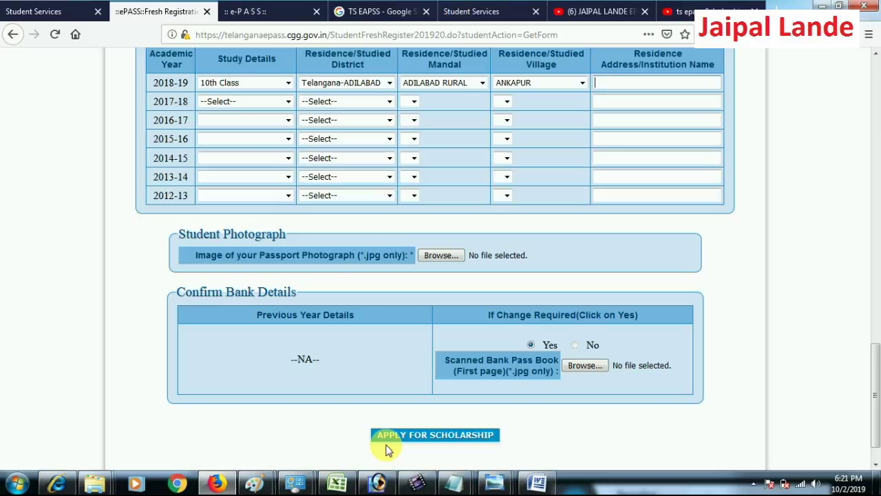
scroll(390, 444, "up", 5)
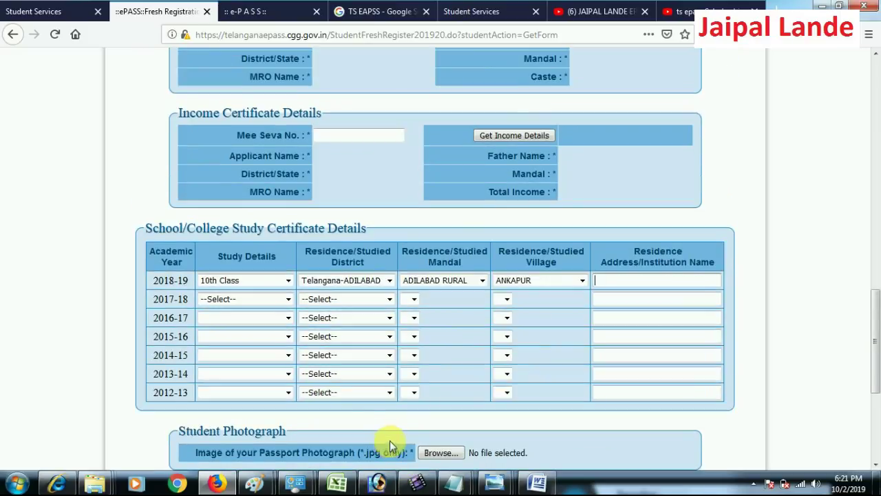
left_click(42, 11)
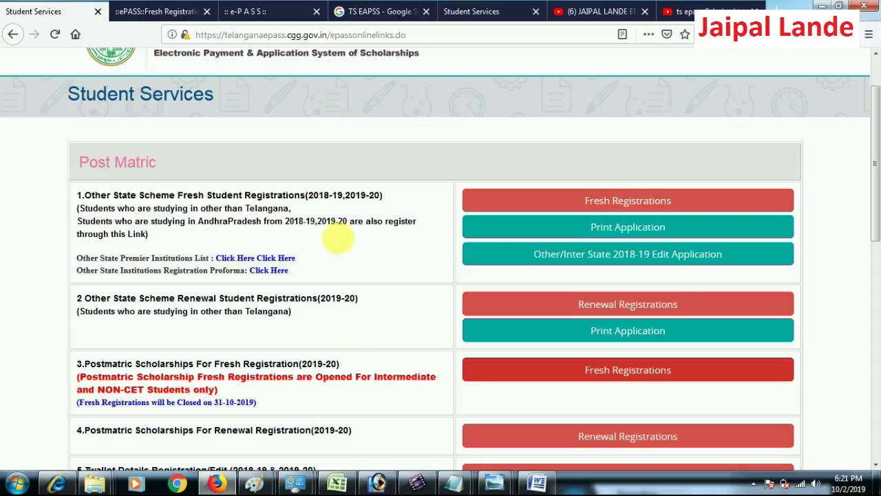
Step: View the YouTube search results for related ePASS videos and the "ts epass Scholarships For Renewal Registration 2019-20" video page
left_click(620, 12)
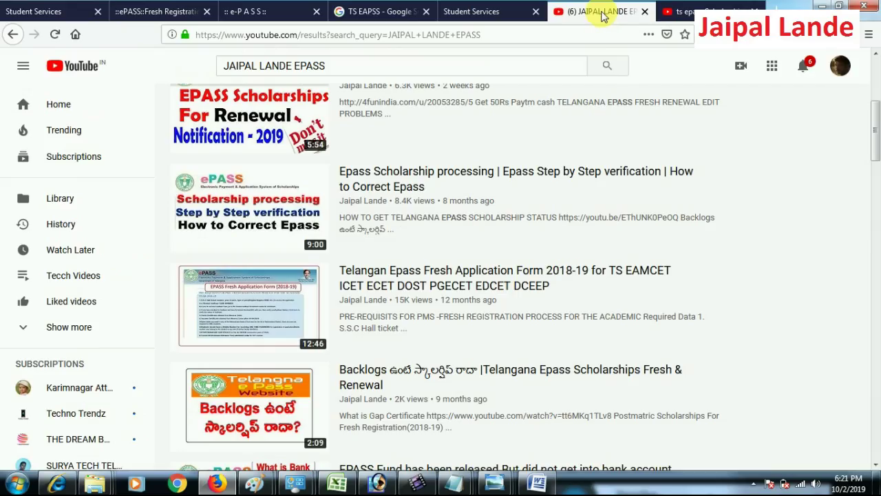
scroll(672, 95, "up", 4)
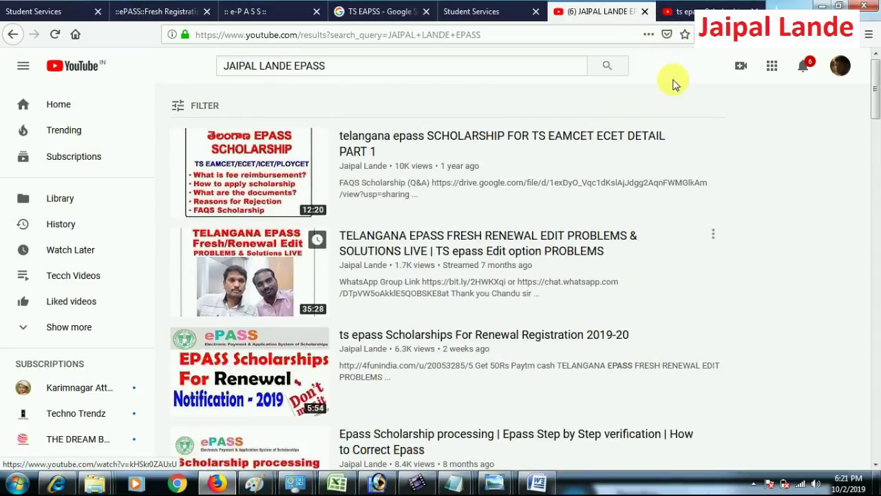
left_click(683, 12)
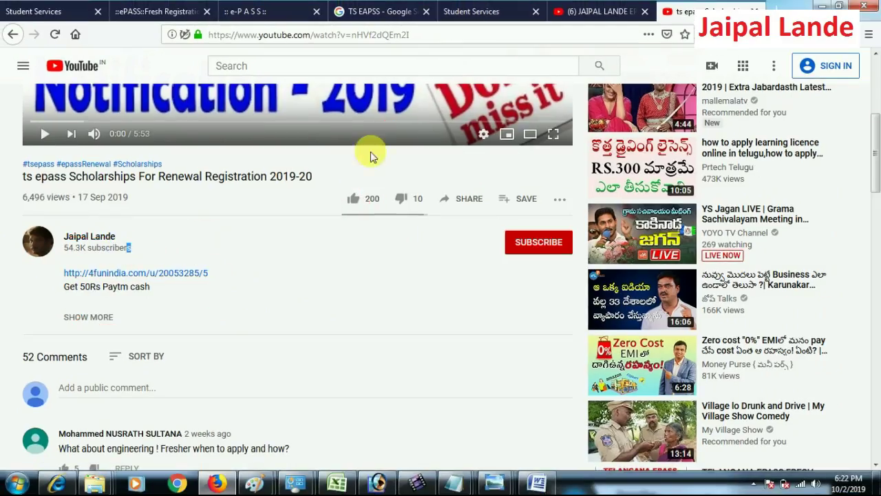
left_click_drag(367, 153, 429, 246)
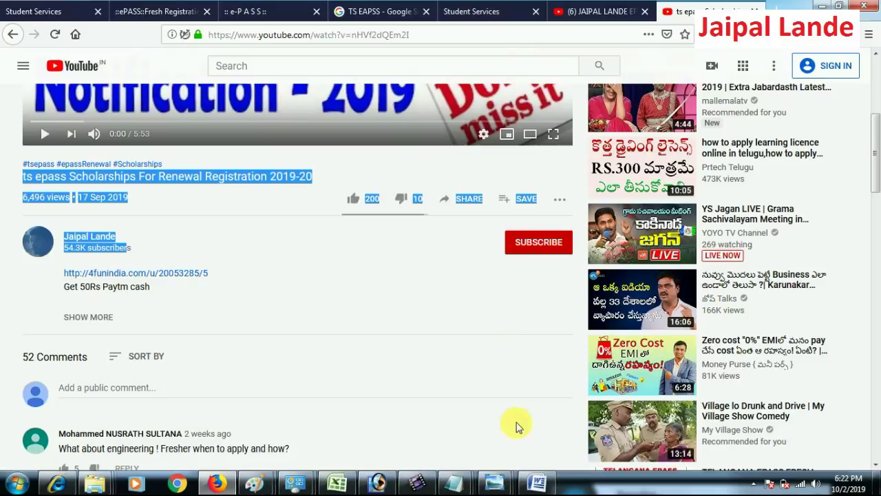